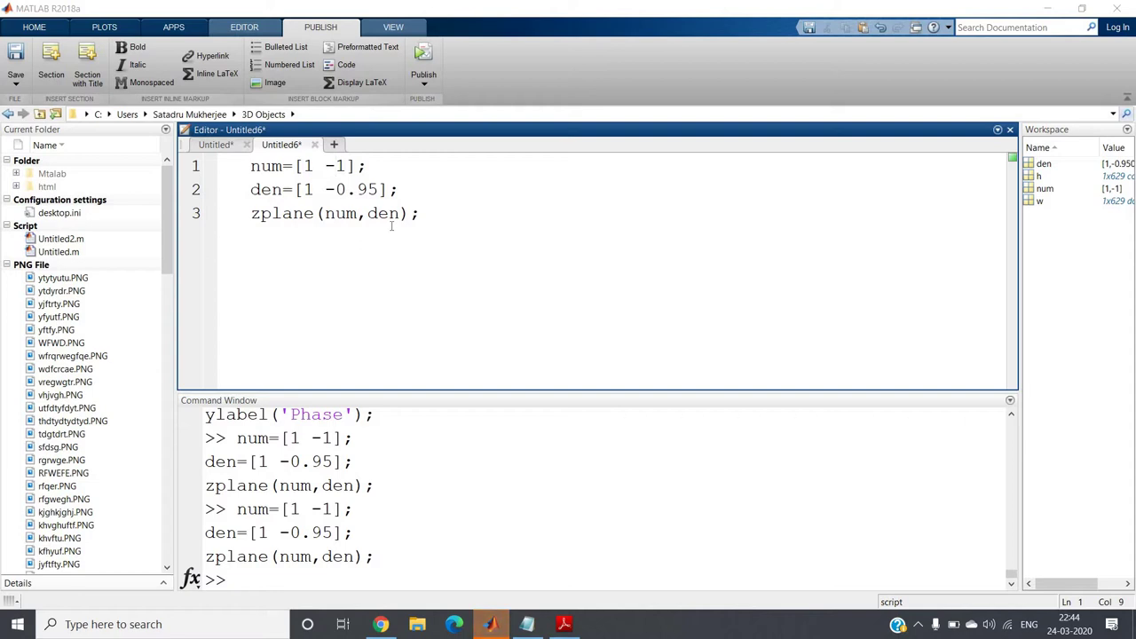
Select all three lines of the num, den and zplane script and bring up the editor's context menu.
{"action": "mouse_move", "coordinate": [250, 166]}
{"action": "left_mouse_down"}
{"action": "mouse_move", "coordinate": [399, 180]}
{"action": "mouse_move", "coordinate": [251, 166]}
{"action": "left_mouse_up"}
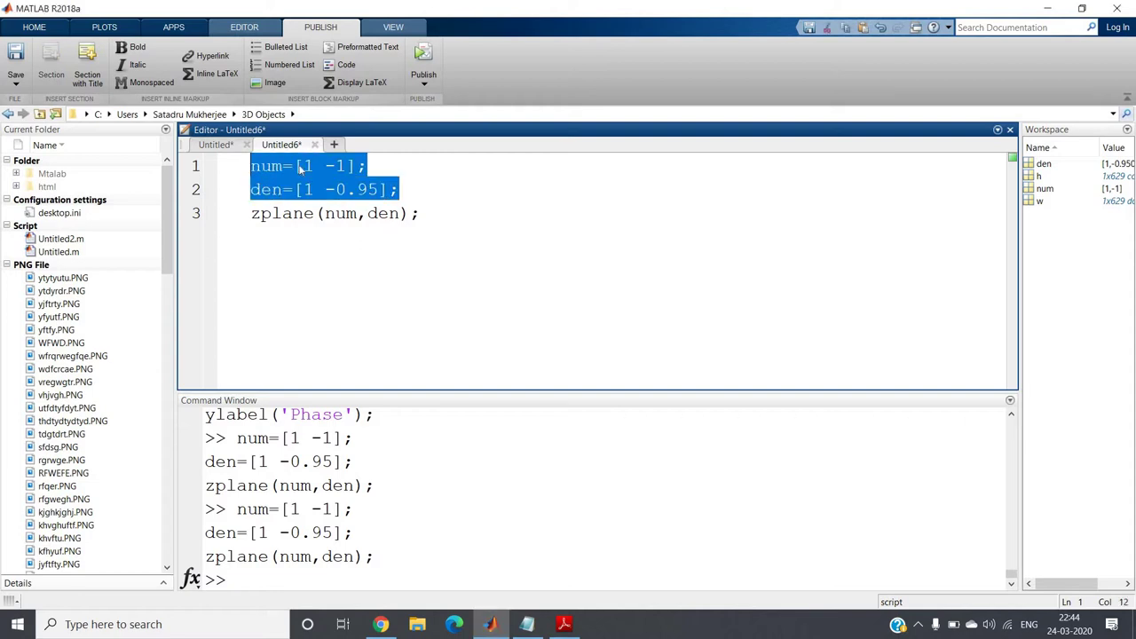
{"action": "left_click", "coordinate": [355, 167]}
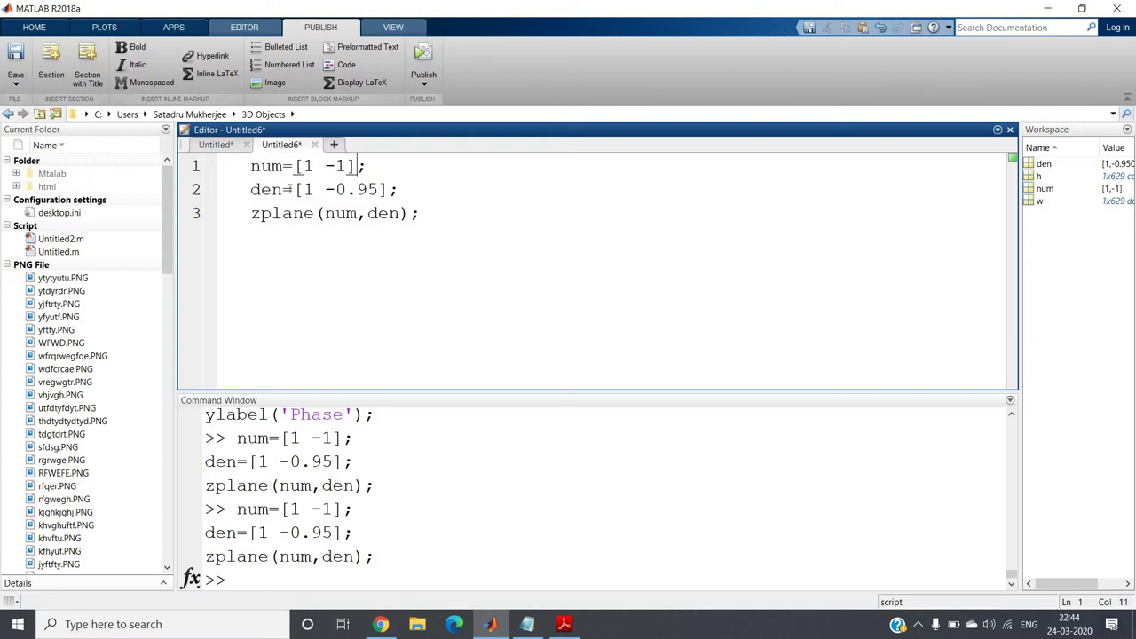
{"action": "triple_click", "coordinate": [384, 189]}
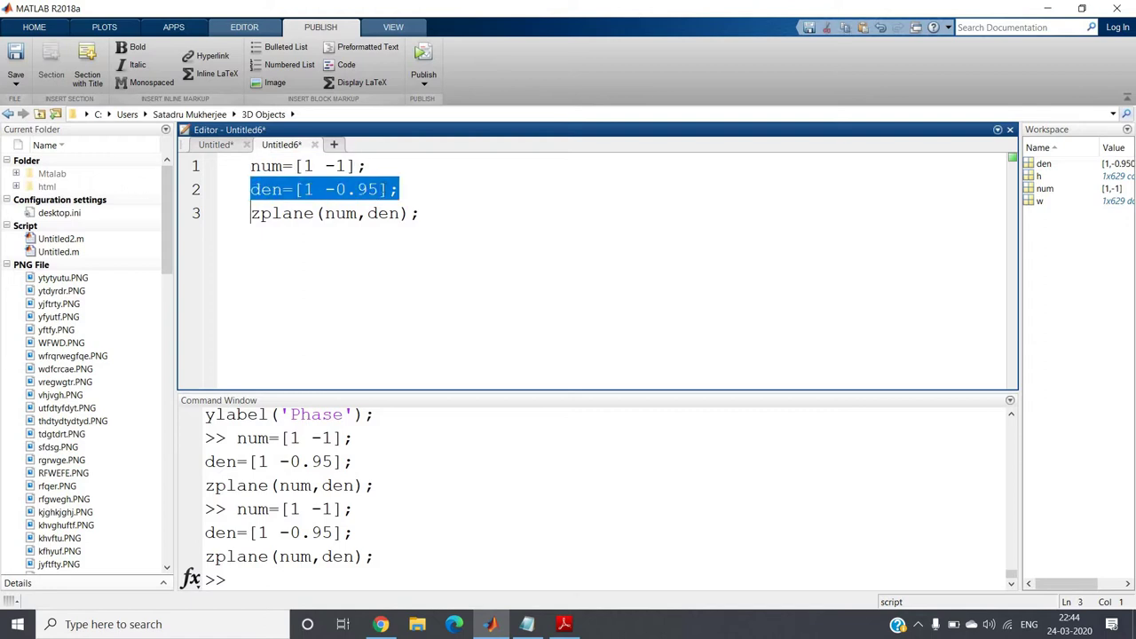
{"action": "double_click", "coordinate": [316, 213]}
{"action": "key", "text": "shift+End"}
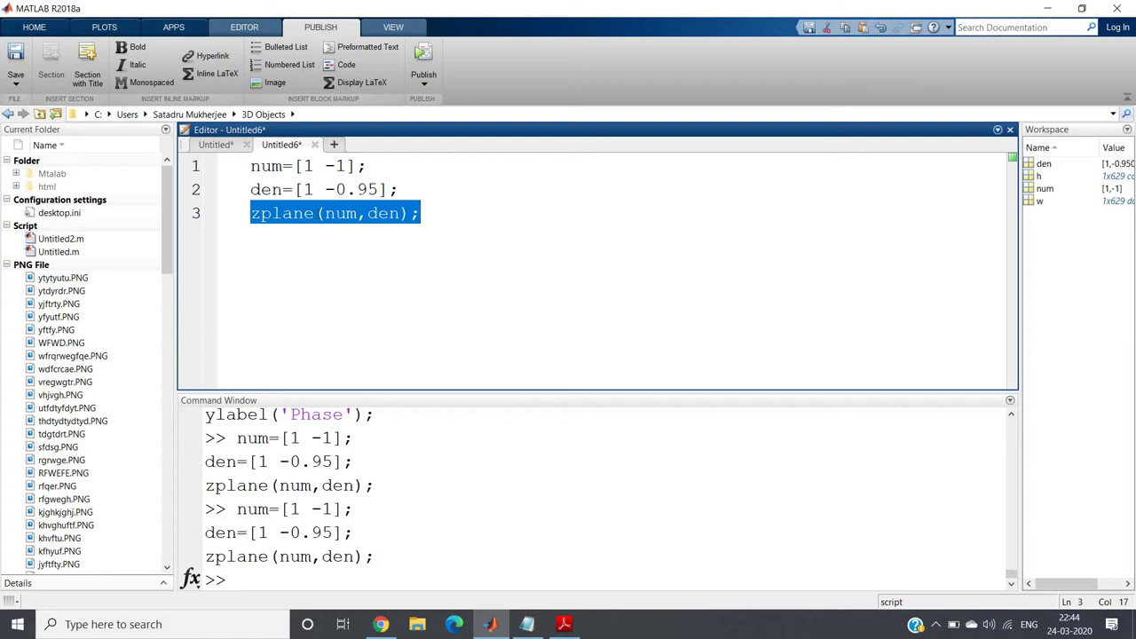
{"action": "left_click", "coordinate": [316, 213]}
{"action": "mouse_move", "coordinate": [251, 213]}
{"action": "left_mouse_down"}
{"action": "mouse_move", "coordinate": [430, 213]}
{"action": "mouse_move", "coordinate": [251, 214]}
{"action": "left_mouse_up"}
{"action": "left_click", "coordinate": [368, 213], "text": "shift"}
{"action": "left_click", "coordinate": [370, 213]}
{"action": "key", "text": "ctrl+a"}
{"action": "right_click", "coordinate": [371, 207]}
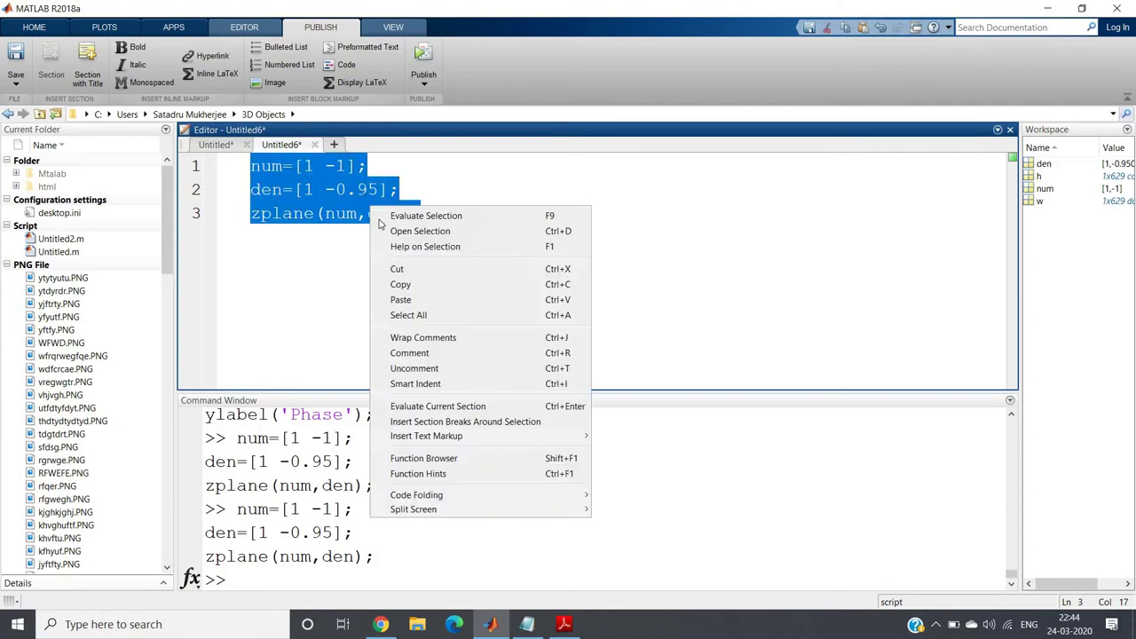
Evaluate the selected code and maximize Figure 1 showing the zero at 1 and pole at 0.95.
{"action": "left_click", "coordinate": [383, 216]}
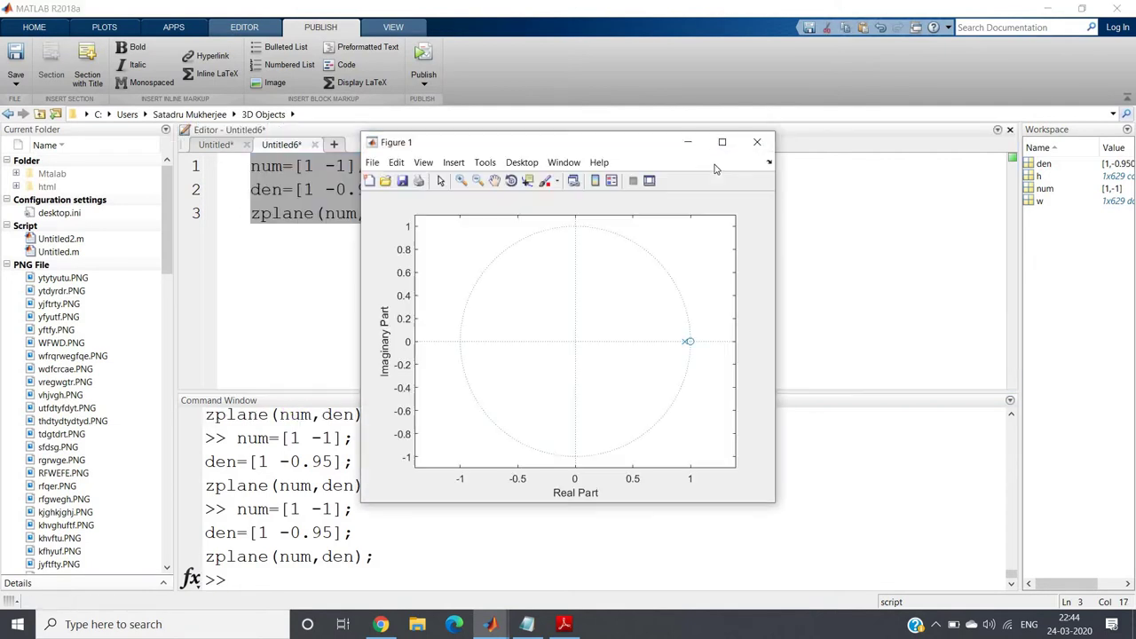
{"action": "left_click", "coordinate": [723, 142]}
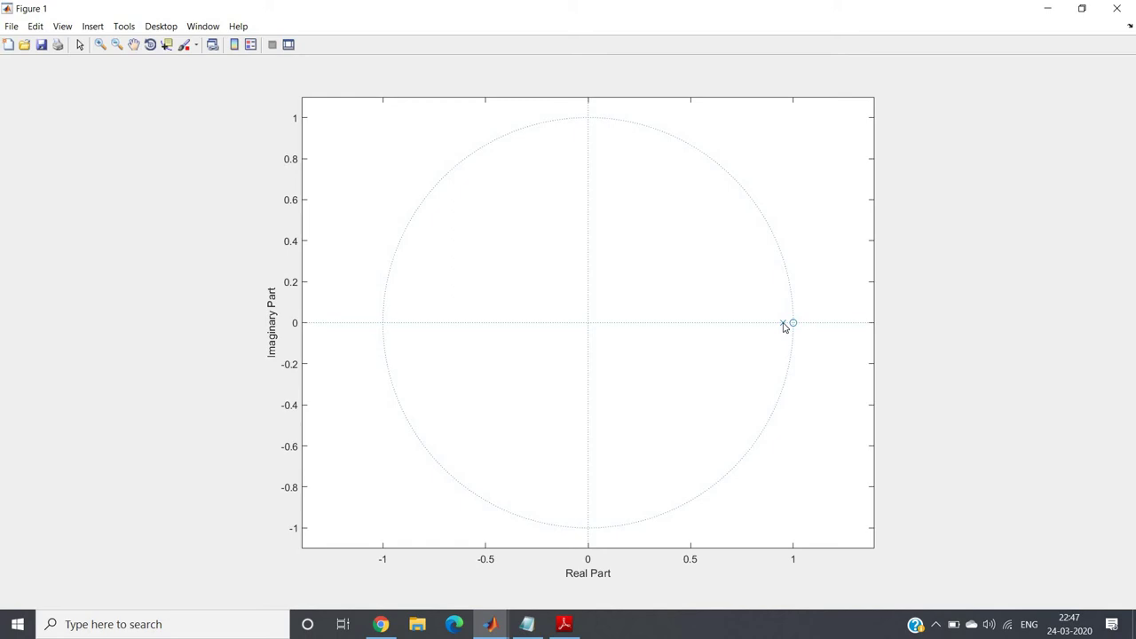
Close the figure and add 'w=-pi:0.01:pi;' as the script's new first line.
{"action": "left_click", "coordinate": [1117, 8]}
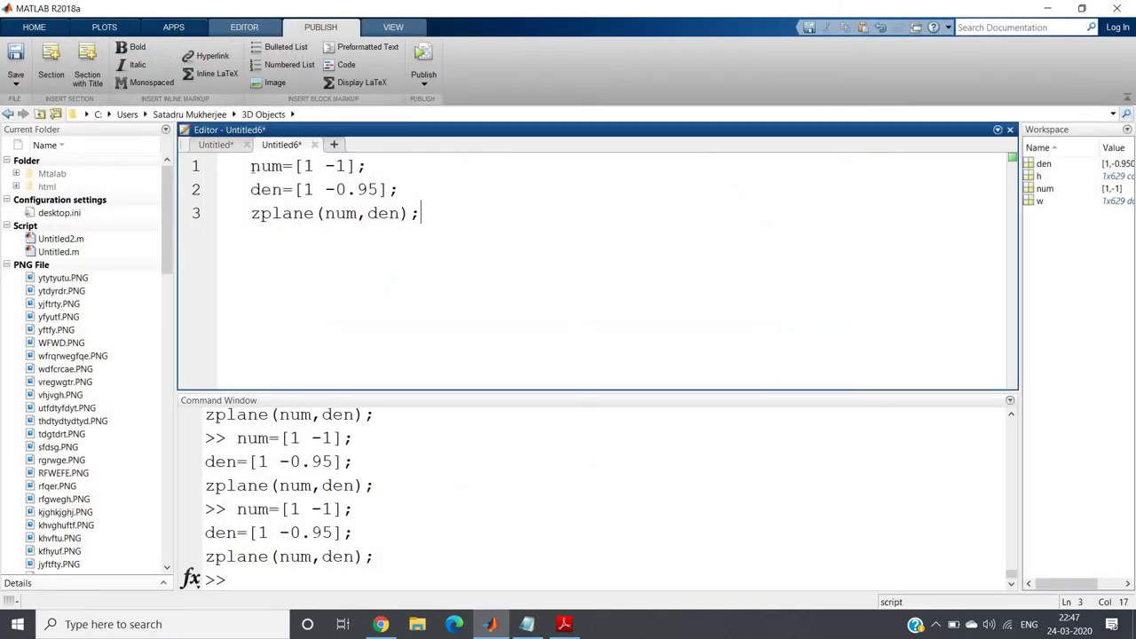
{"action": "left_click", "coordinate": [254, 166]}
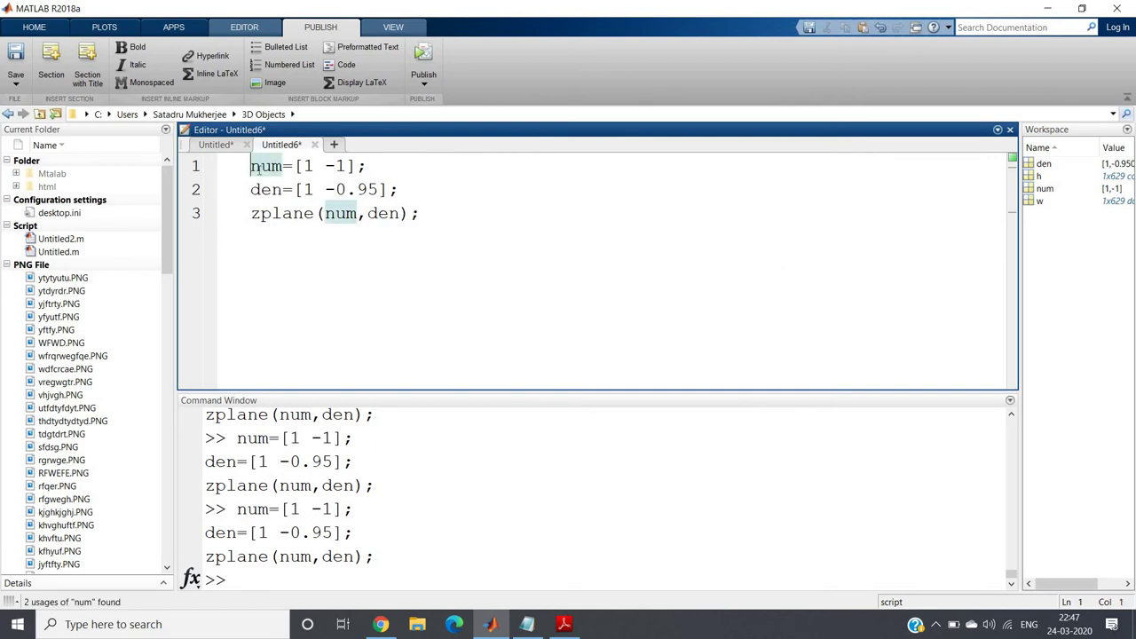
{"action": "key", "text": "Return"}
{"action": "left_click", "coordinate": [259, 168]}
{"action": "type", "text": "w=-pi"}
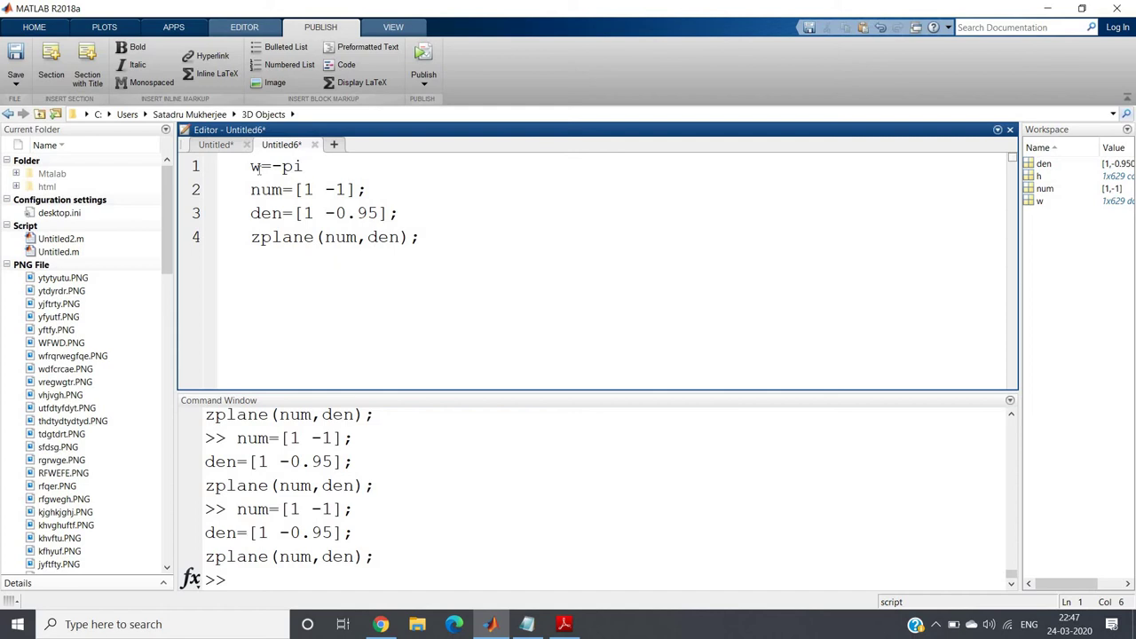
{"action": "type", "text": ":0.01"}
{"action": "type", "text": "pi;"}
Replace the zplane call with 'h=freqz(num,den,w);'.
{"action": "key", "text": "Down"}
{"action": "key", "text": "Down"}
{"action": "key", "text": "Delete"}
{"action": "key", "text": "BackSpace"}
{"action": "key", "text": "BackSpace"}
{"action": "key", "text": "Delete"}
{"action": "key", "text": "BackSpace"}
{"action": "key", "text": "BackSpace"}
{"action": "key", "text": "BackSpace"}
{"action": "key", "text": "BackSpace"}
{"action": "key", "text": "BackSpace"}
{"action": "key", "text": "BackSpace"}
{"action": "key", "text": "BackSpace"}
{"action": "key", "text": "BackSpace"}
{"action": "key", "text": "BackSpace"}
{"action": "key", "text": "BackSpace"}
{"action": "key", "text": "BackSpace"}
{"action": "key", "text": "BackSpace"}
{"action": "type", "text": "h=freqx"}
{"action": "key", "text": "BackSpace"}
{"action": "type", "text": "z(nu"}
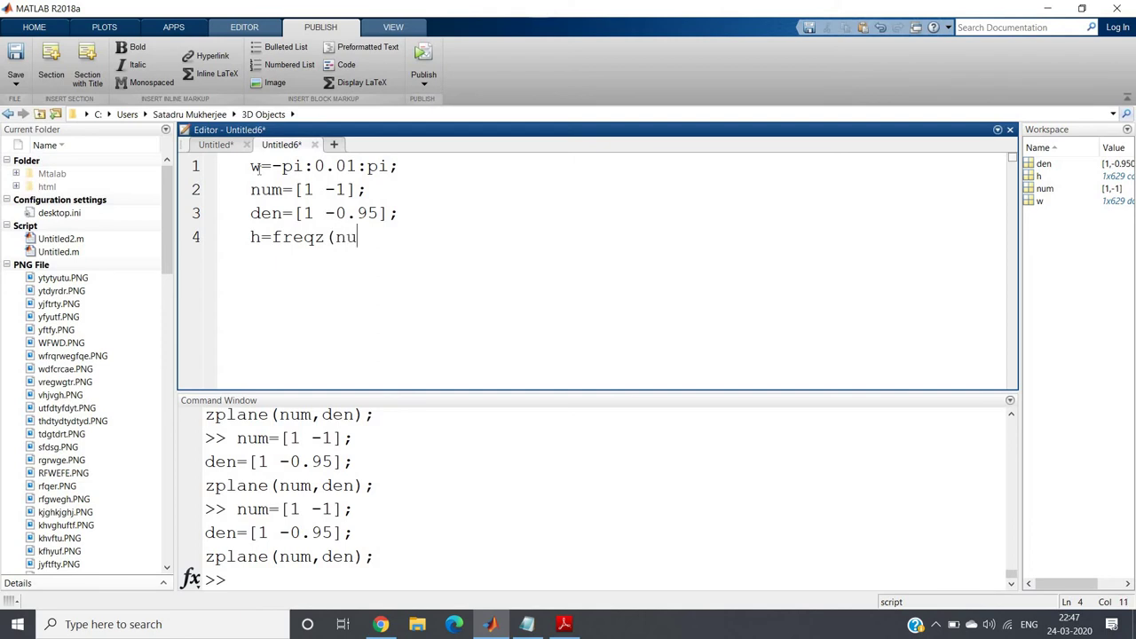
{"action": "type", "text": "m,den,w);"}
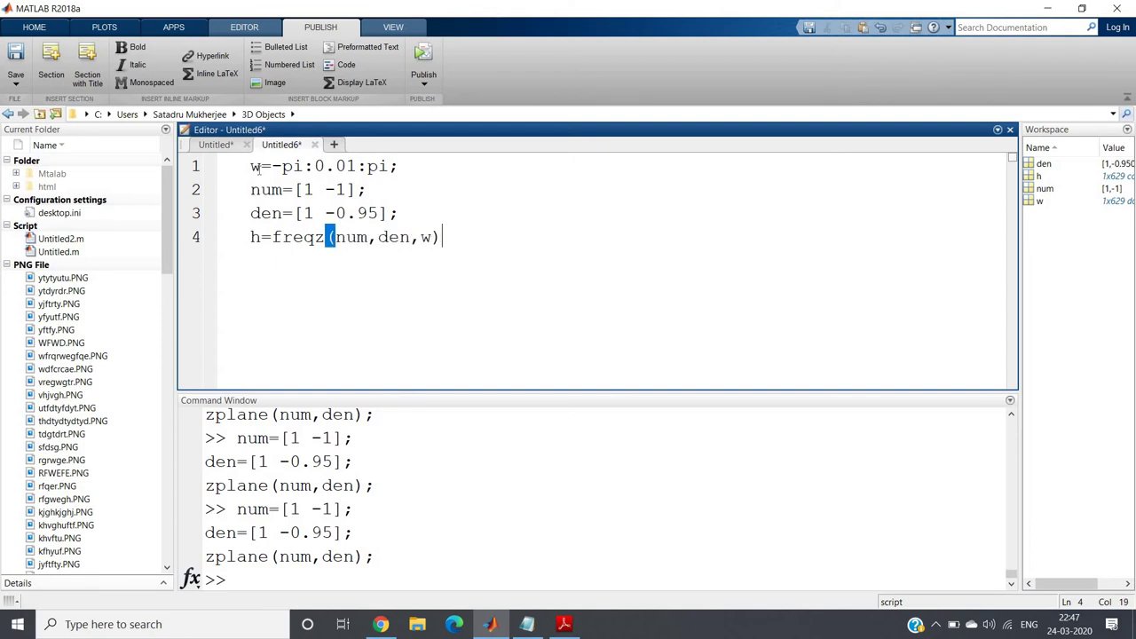
Add 'plot(w/pi,abs(h));' on a new line, then select all code and open the context menu.
{"action": "key", "text": "Return"}
{"action": "type", "text": "plot(w/pi,"}
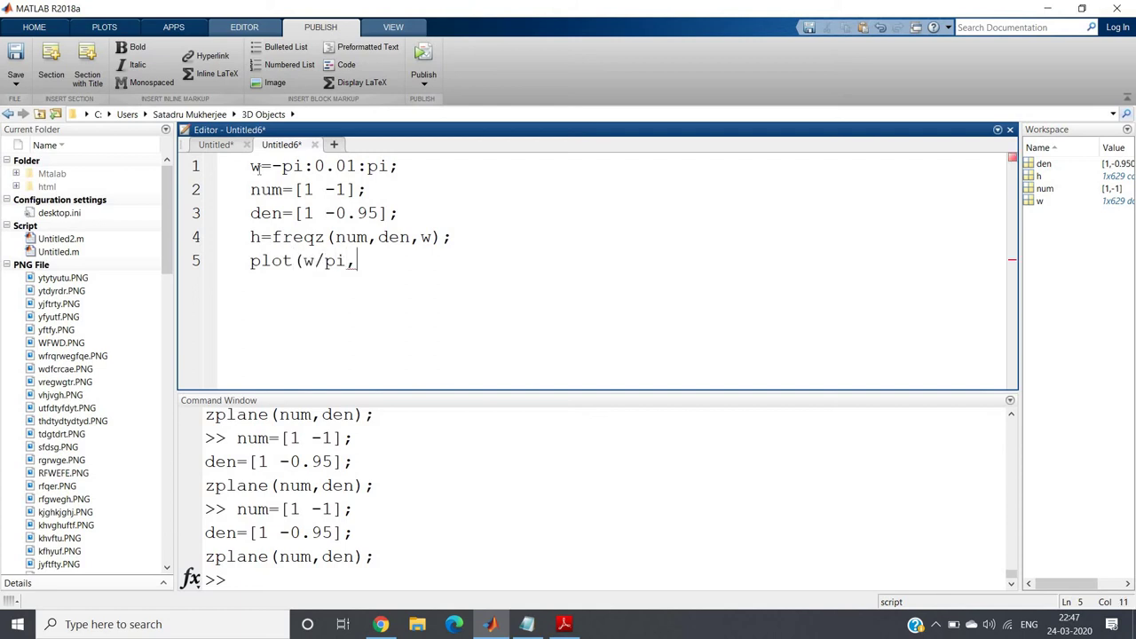
{"action": "type", "text": "abs(h));"}
{"action": "key", "text": "ctrl+a"}
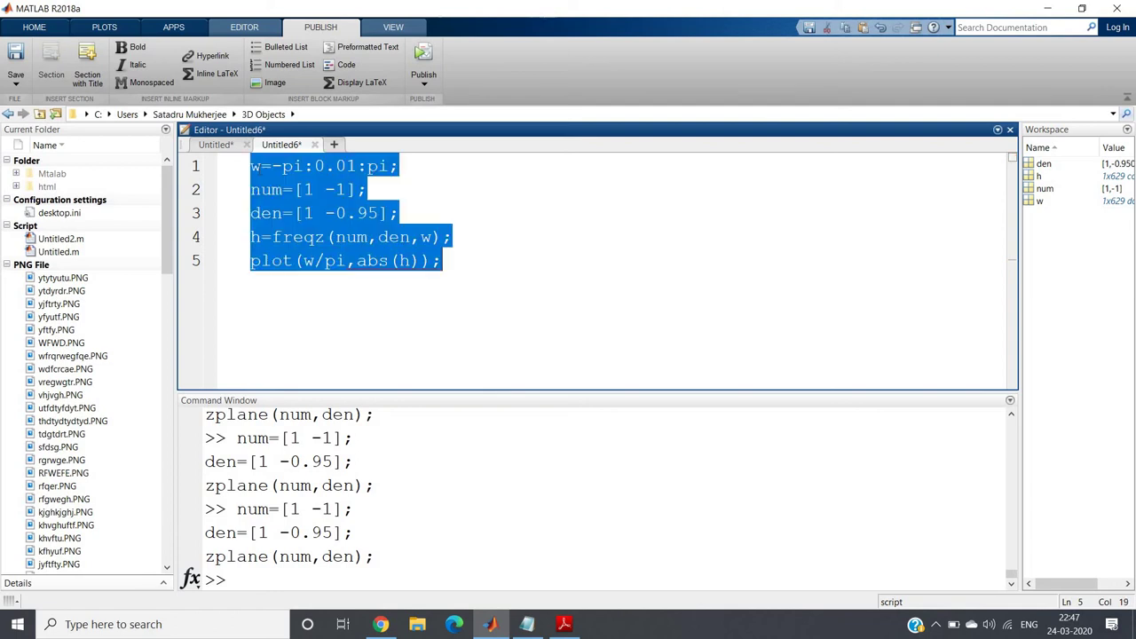
{"action": "right_click", "coordinate": [261, 173]}
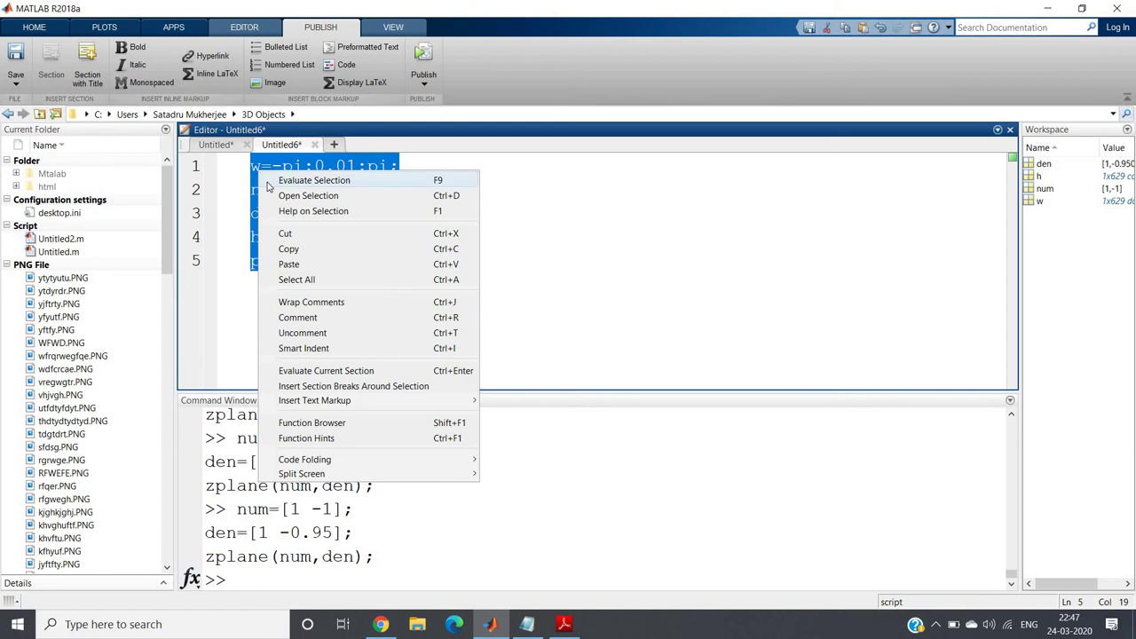
Evaluate the script and maximize Figure 1 showing the magnitude notch at w/pi = 0.
{"action": "left_click", "coordinate": [268, 181]}
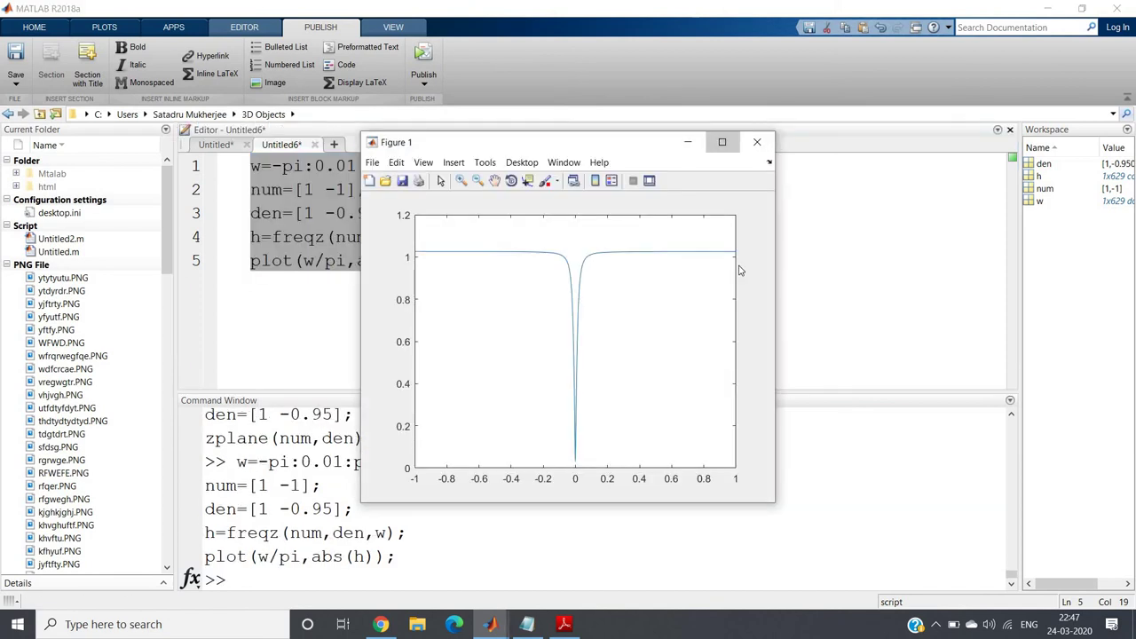
{"action": "left_click", "coordinate": [721, 142]}
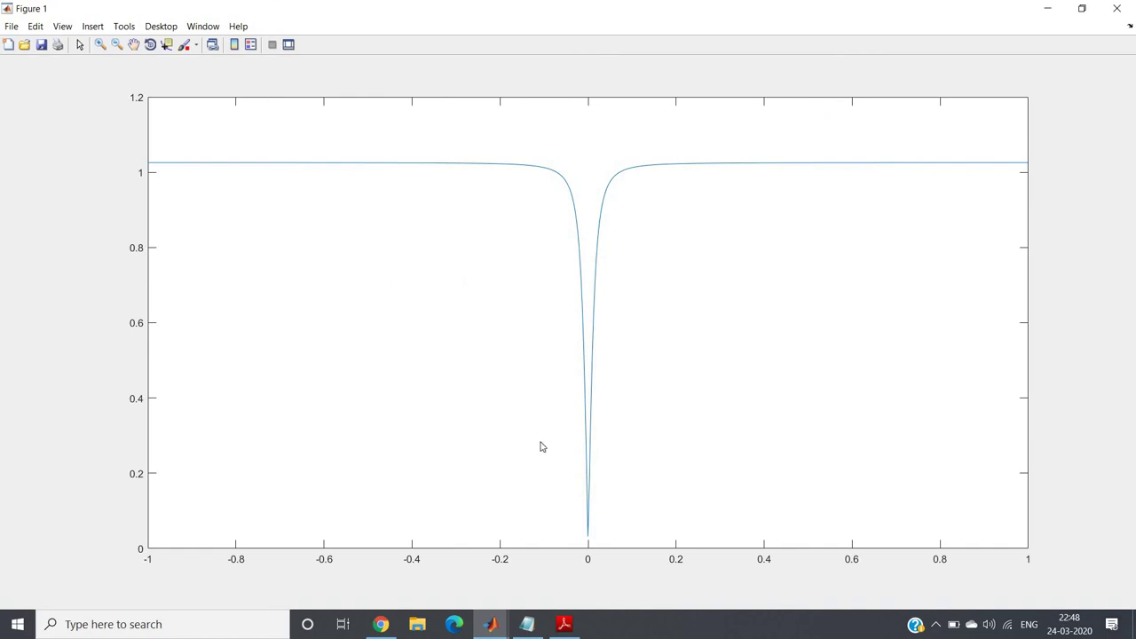
Close the magnitude-response figure and deselect the five-line script in the editor.
{"action": "key", "text": "alt+F4"}
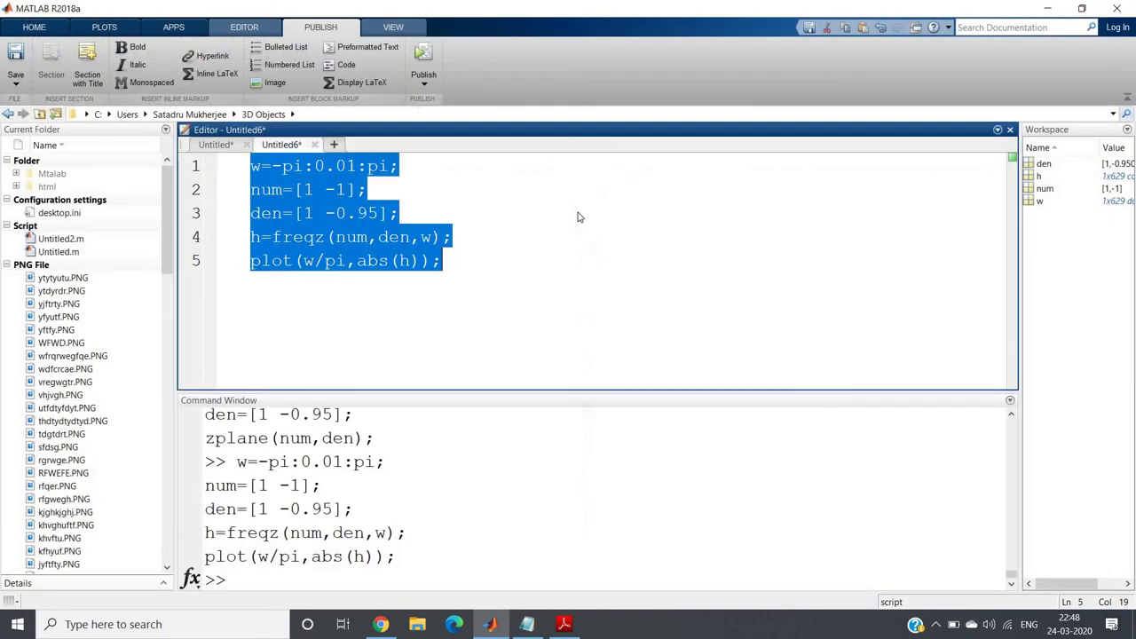
{"action": "left_click", "coordinate": [578, 216]}
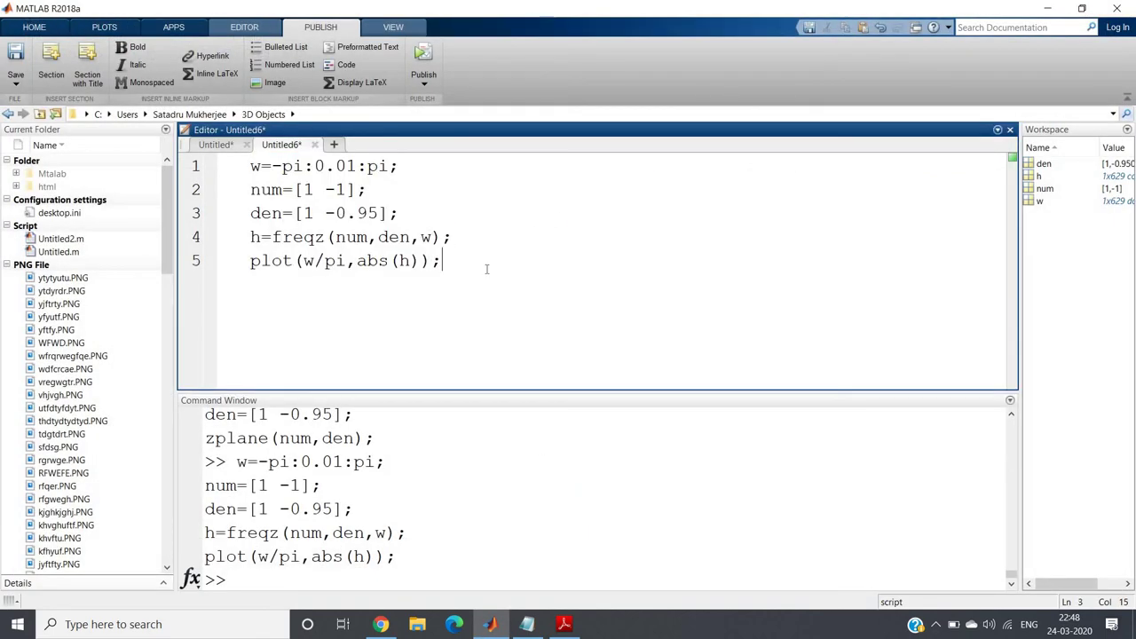